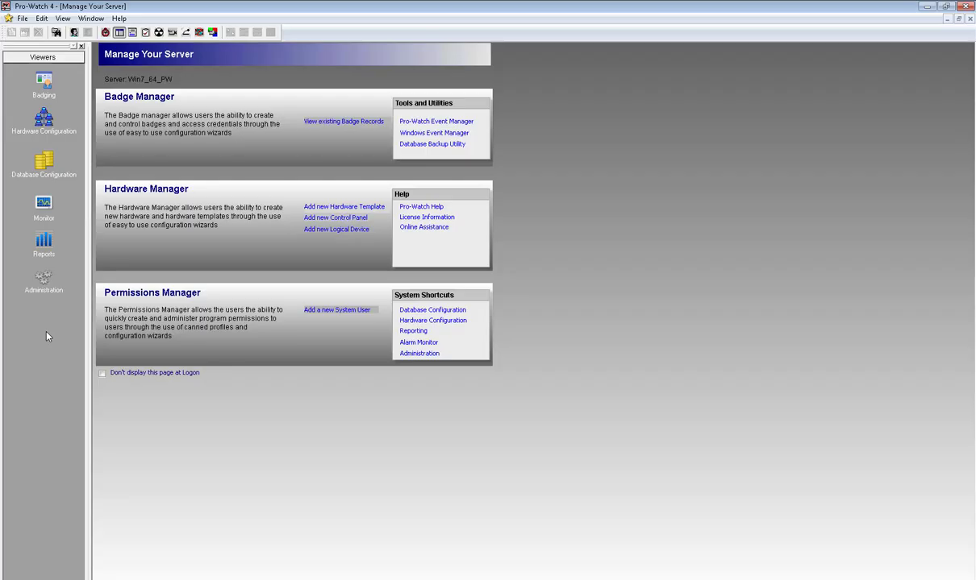
Step: List the Honeywell readers in Hardware Configuration and show PW6K Reader 0's actions
left_click(46, 122)
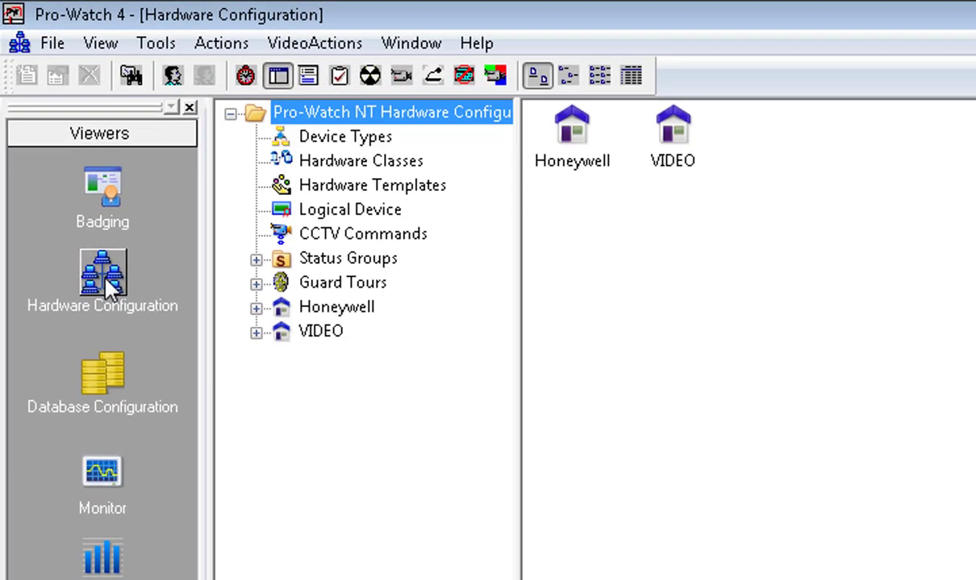
left_click(254, 309)
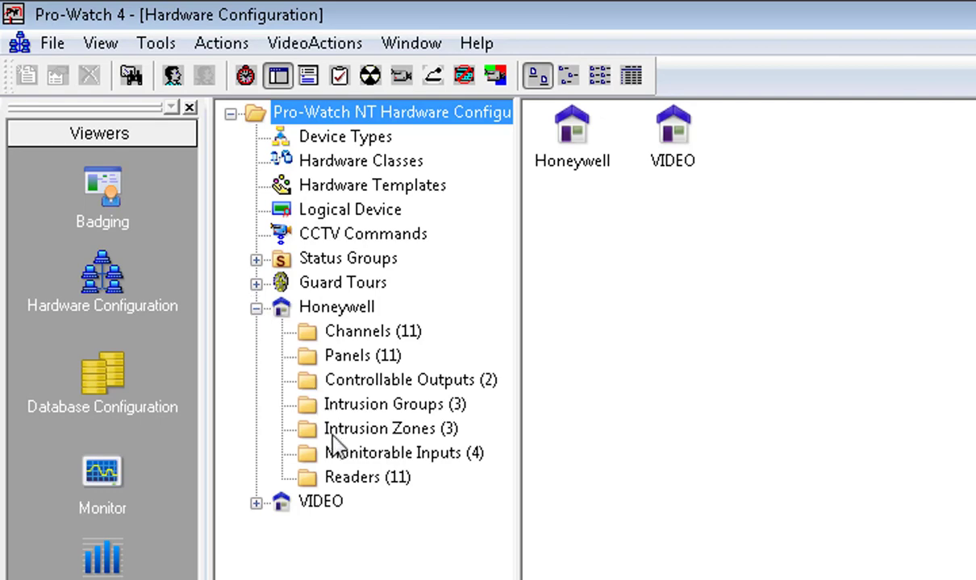
left_click(352, 479)
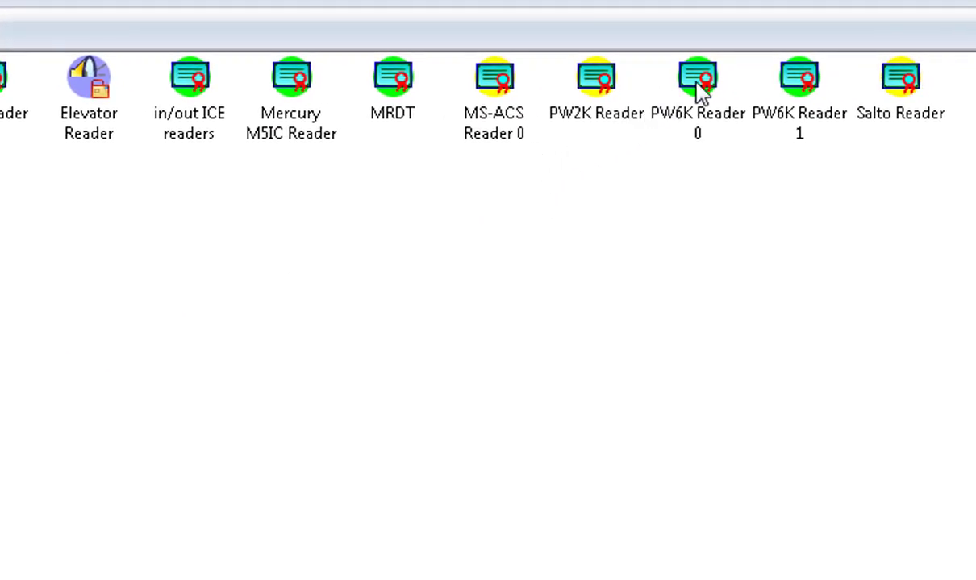
right_click(700, 88)
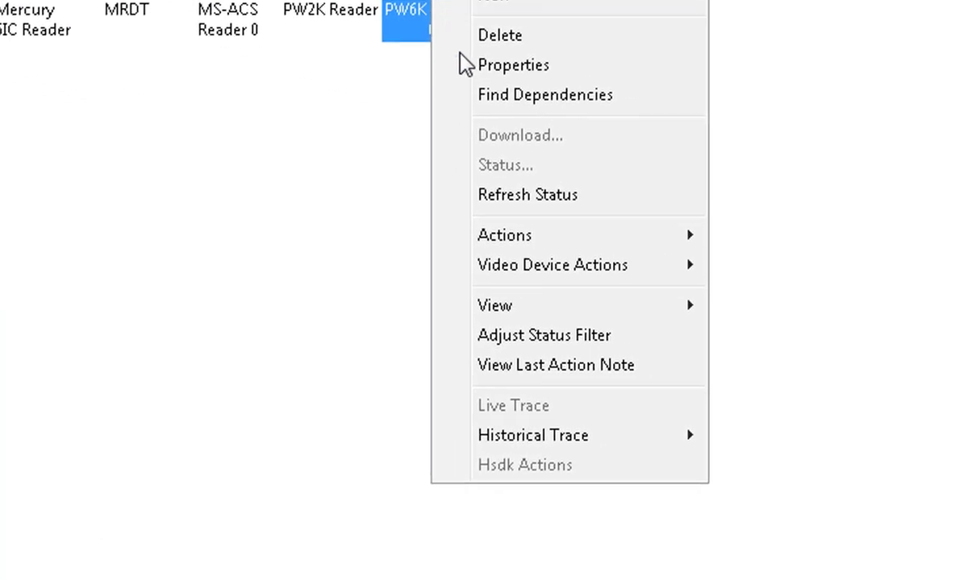
mouse_move(378, 187)
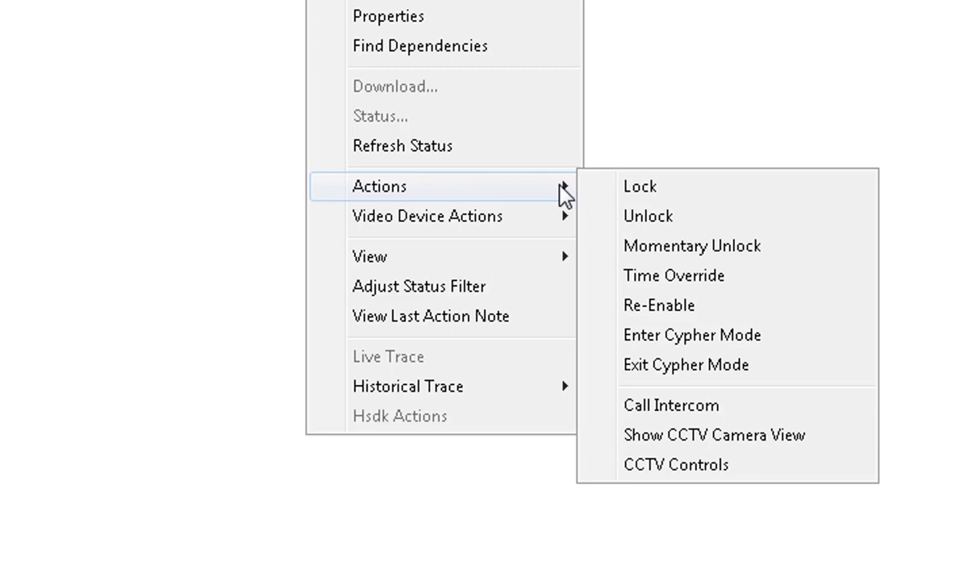
Step: Re-enable PW6K Reader 0 with card number 31580 and action note 'Test'
left_click(657, 308)
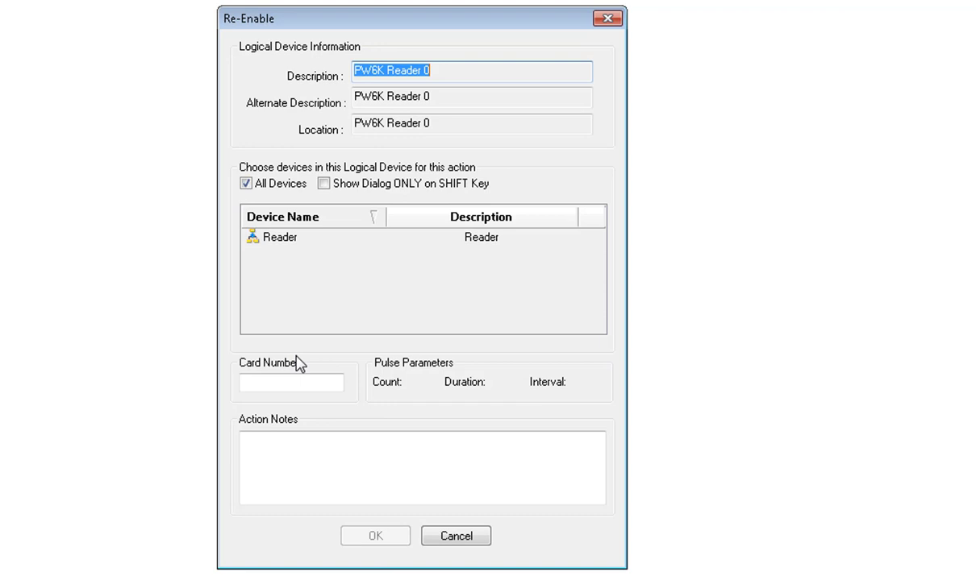
left_click(279, 384)
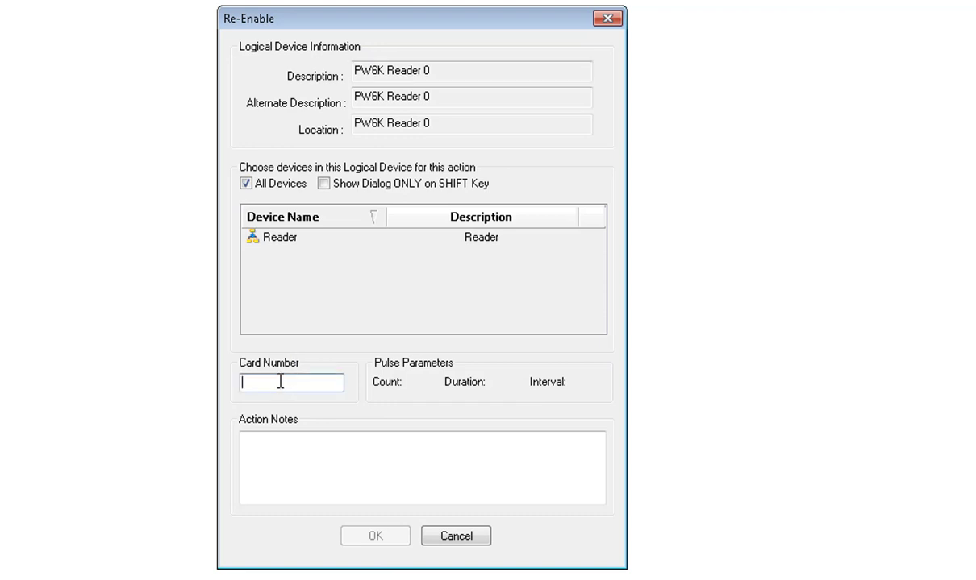
type("31580")
left_click(292, 455)
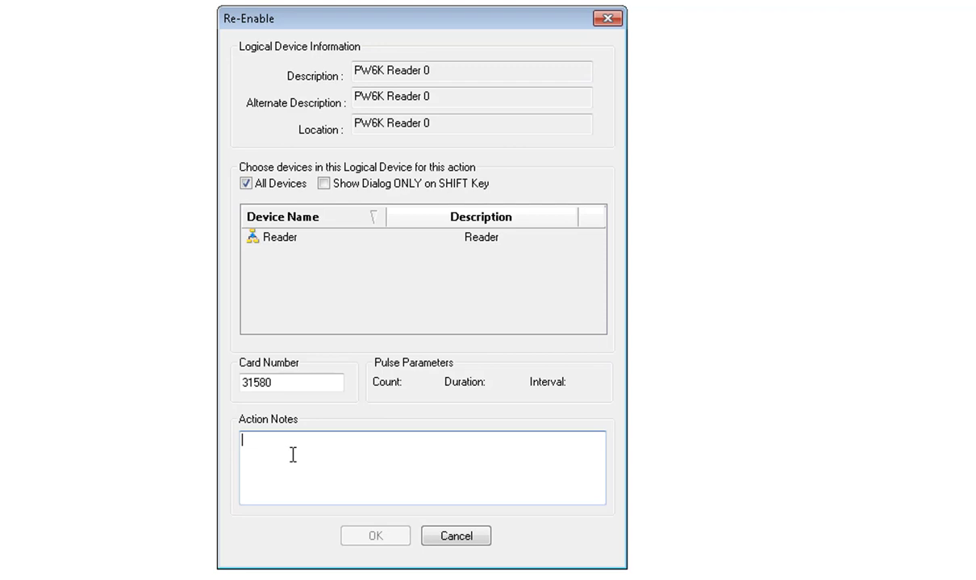
type("Test")
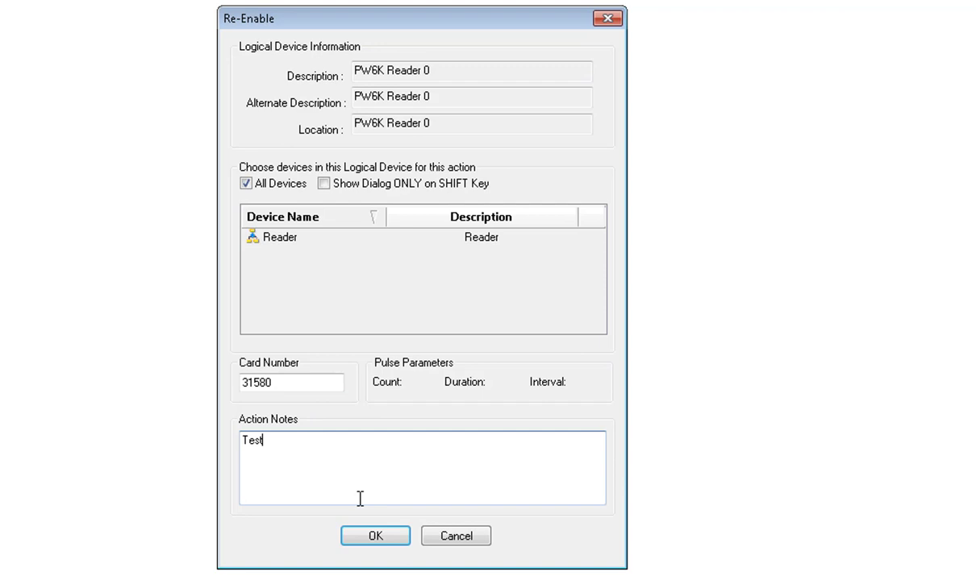
left_click(373, 537)
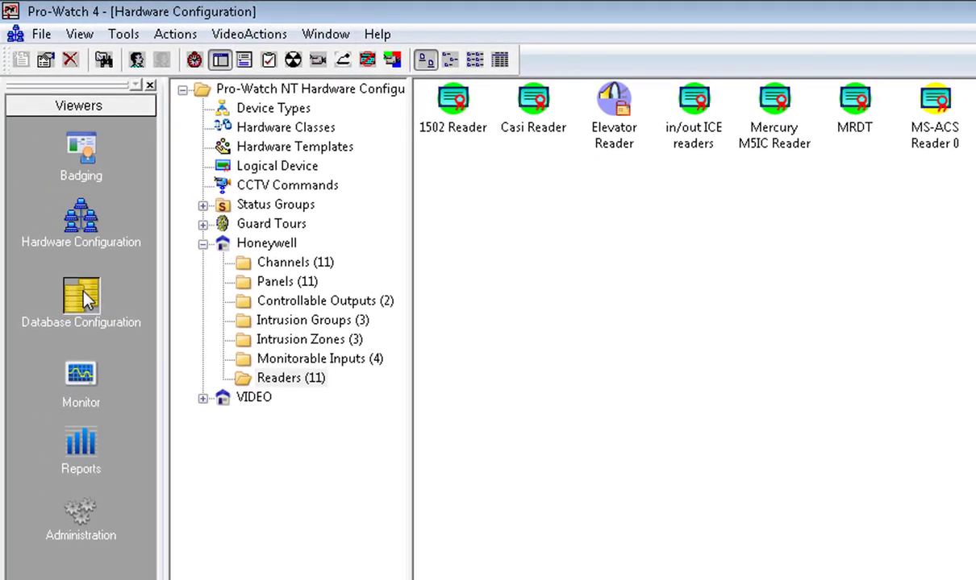
left_click(84, 297)
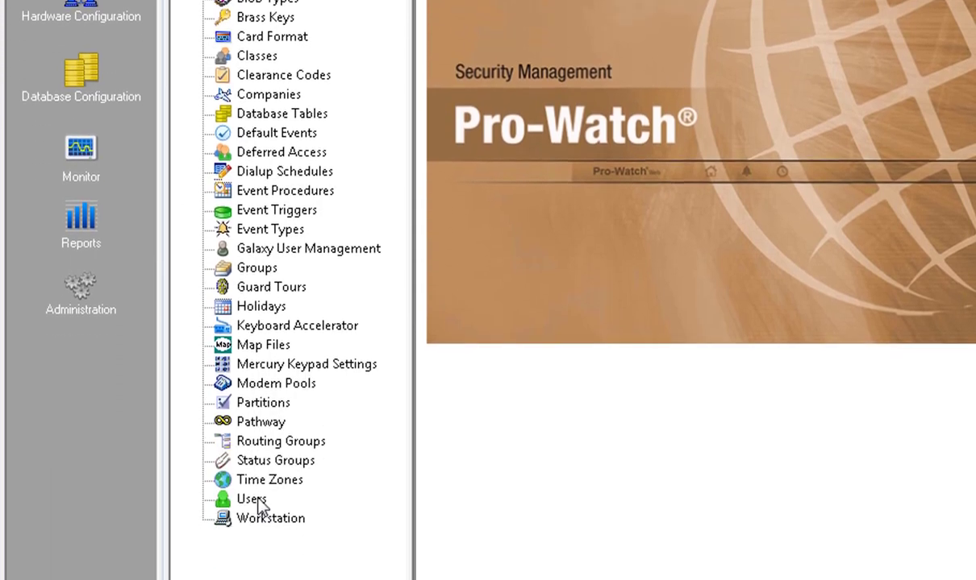
left_click(257, 500)
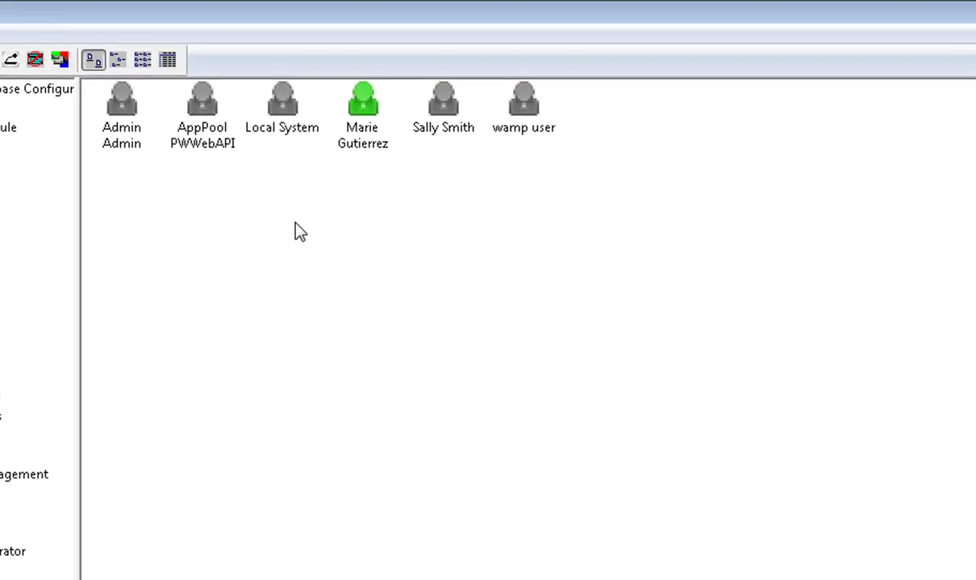
left_click(367, 109)
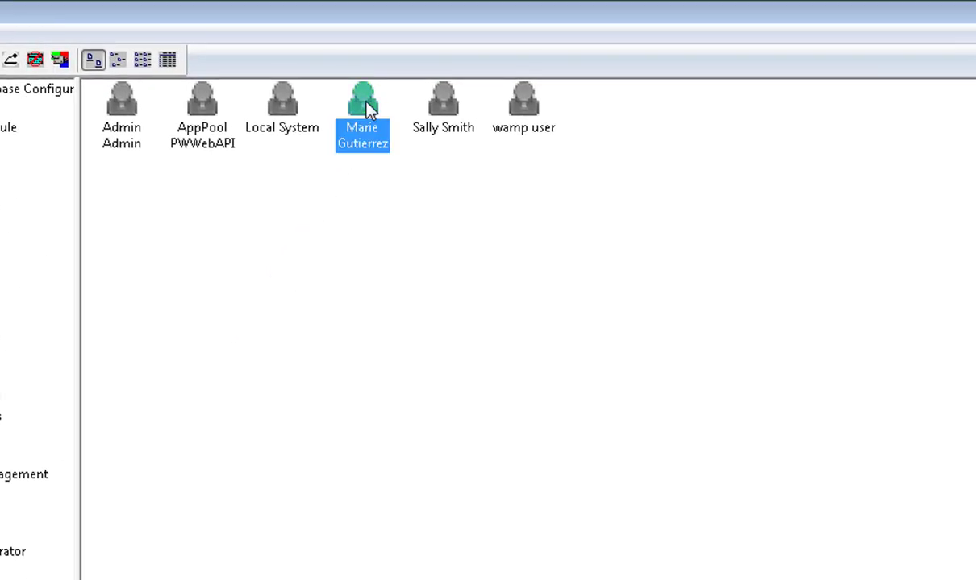
double_click(367, 109)
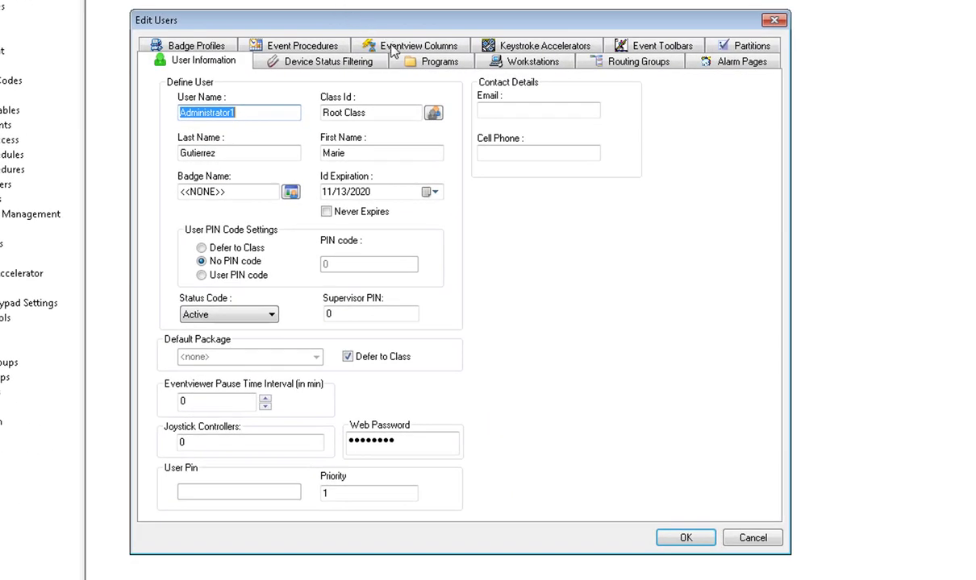
left_click(420, 64)
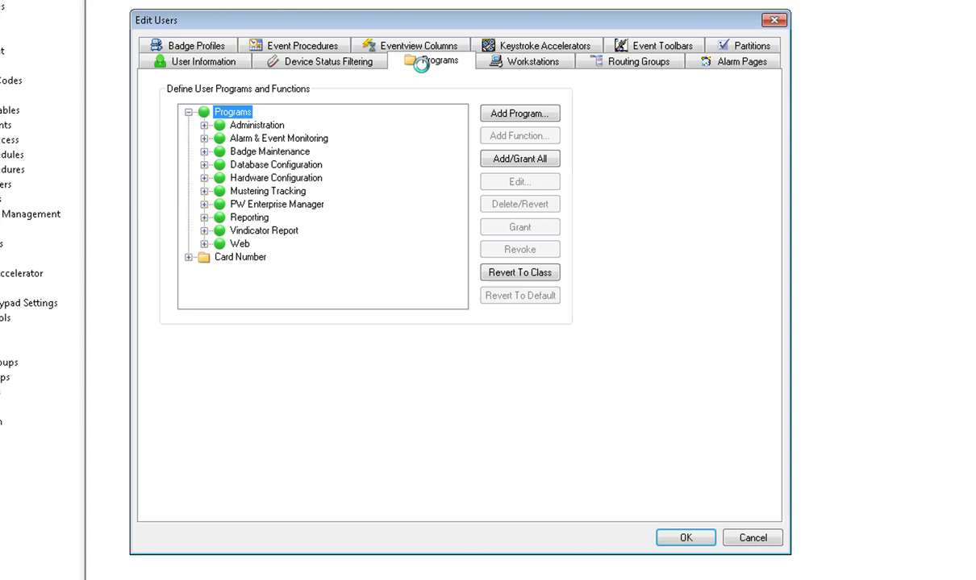
left_click(204, 139)
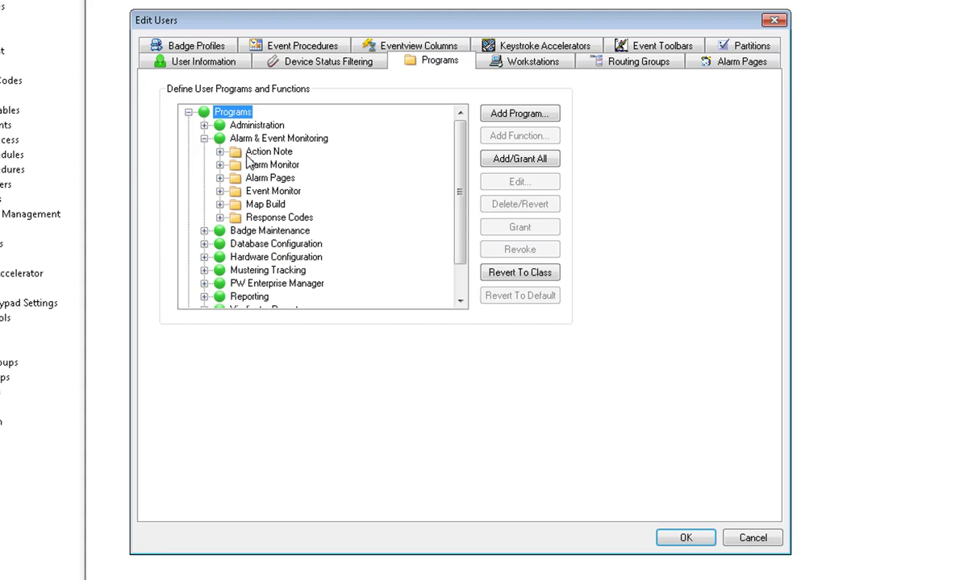
left_click(220, 152)
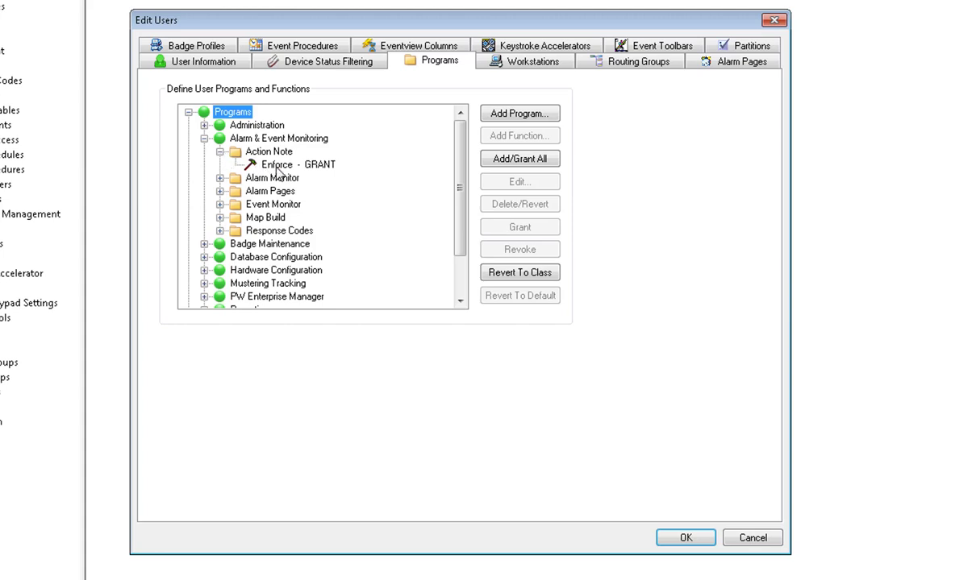
left_click(279, 166)
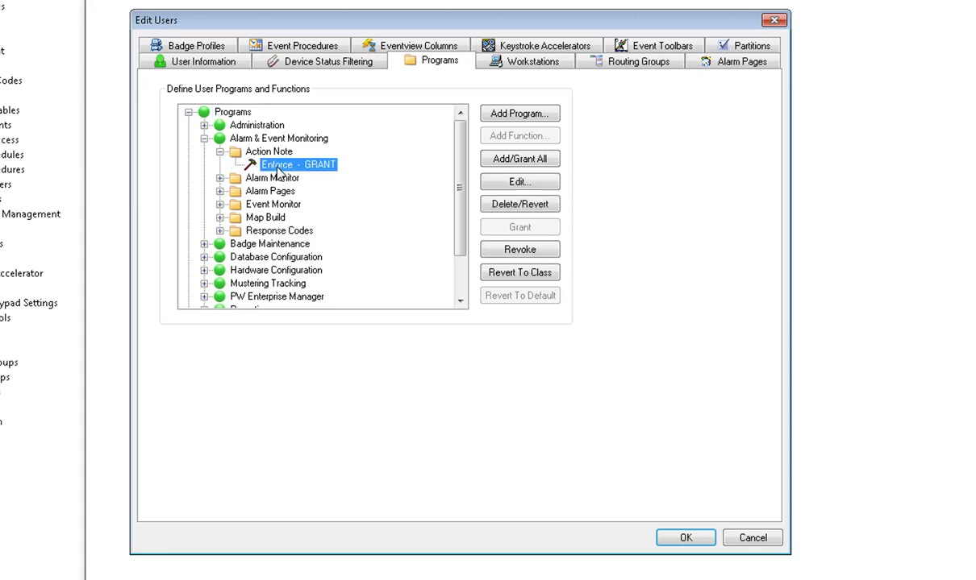
left_click(514, 252)
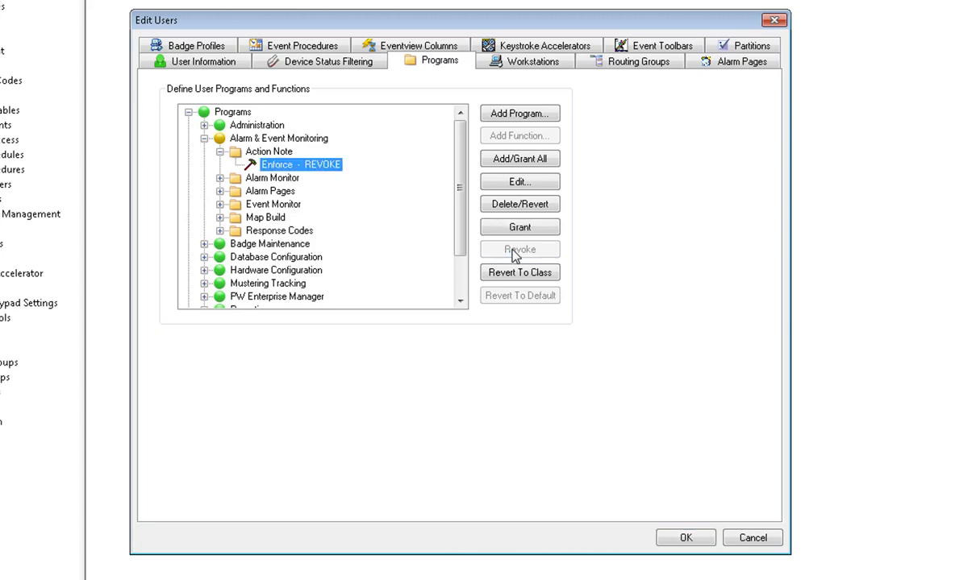
left_click_drag(461, 239, 458, 269)
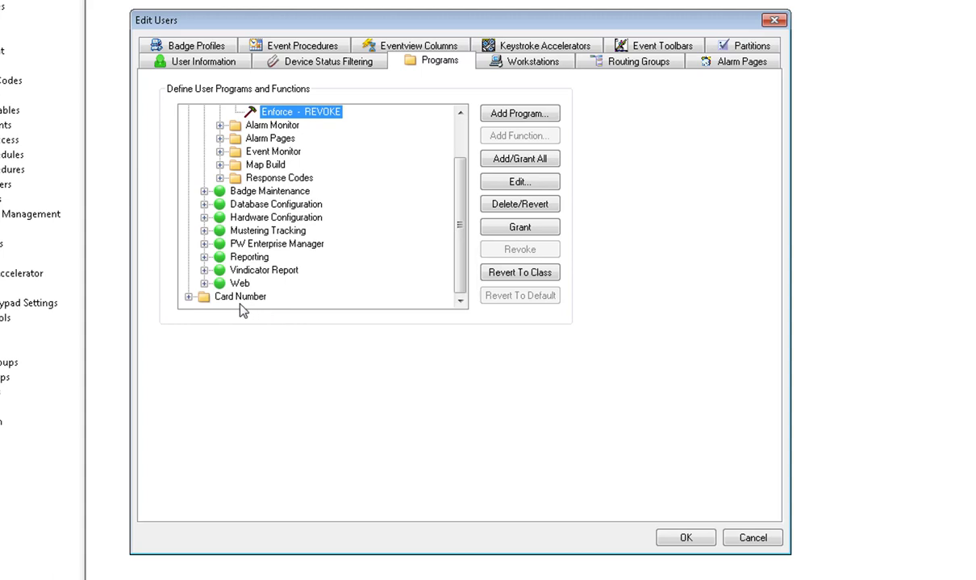
Step: Expand Card Number and select its Enforce - GRANT permission
left_click(188, 297)
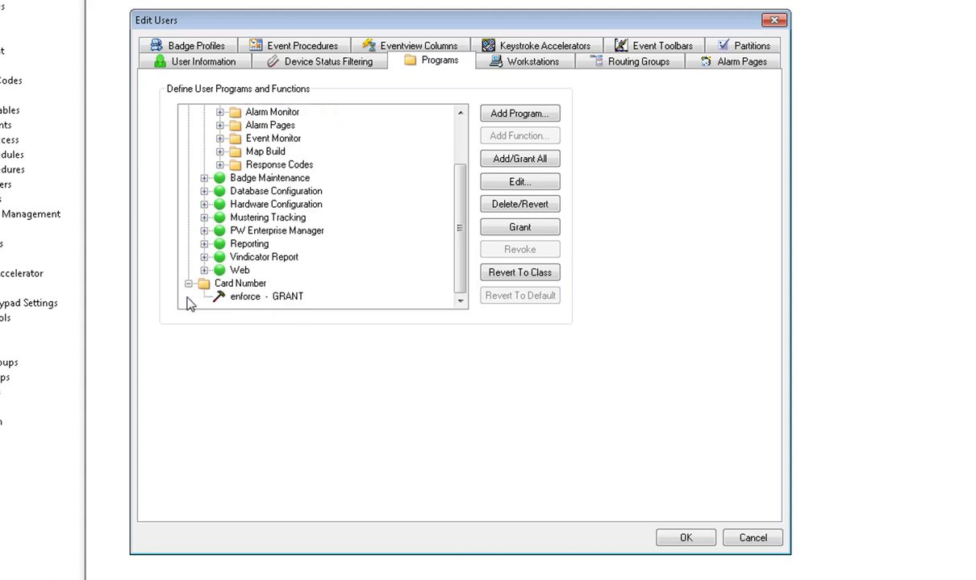
left_click(247, 300)
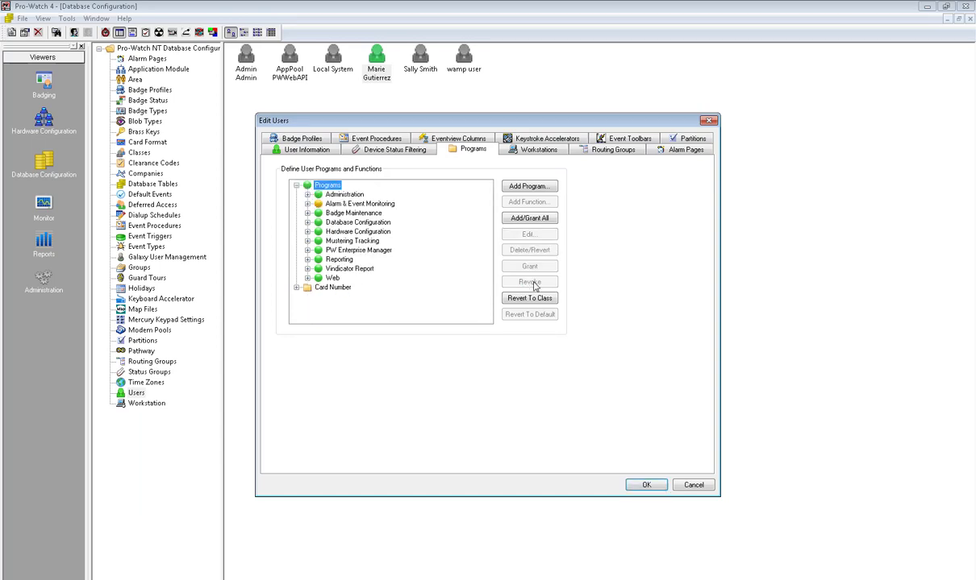
Step: Save the user permission edits and show PW6K Reader 0's actions in Hardware Configuration
left_click(646, 486)
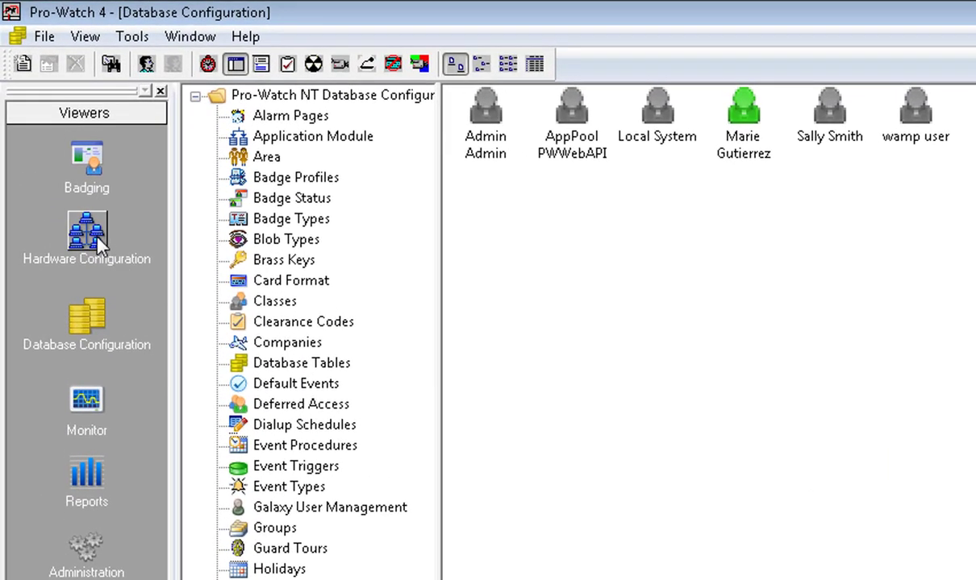
left_click(96, 237)
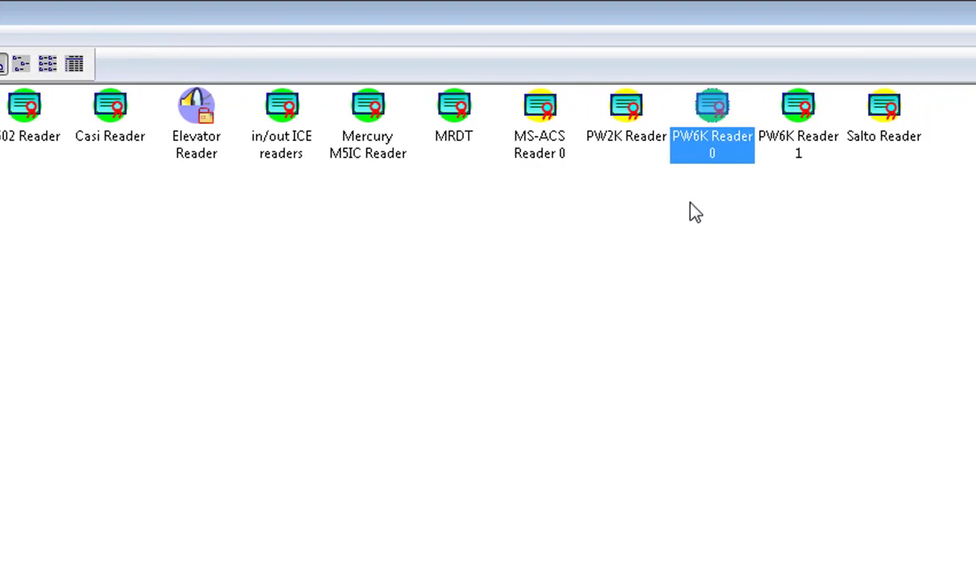
right_click(712, 116)
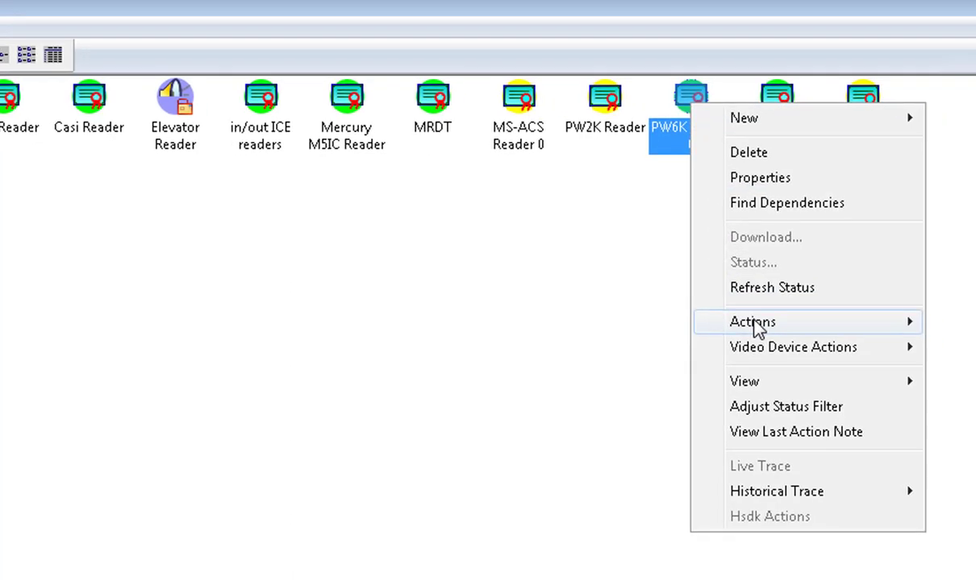
mouse_move(394, 169)
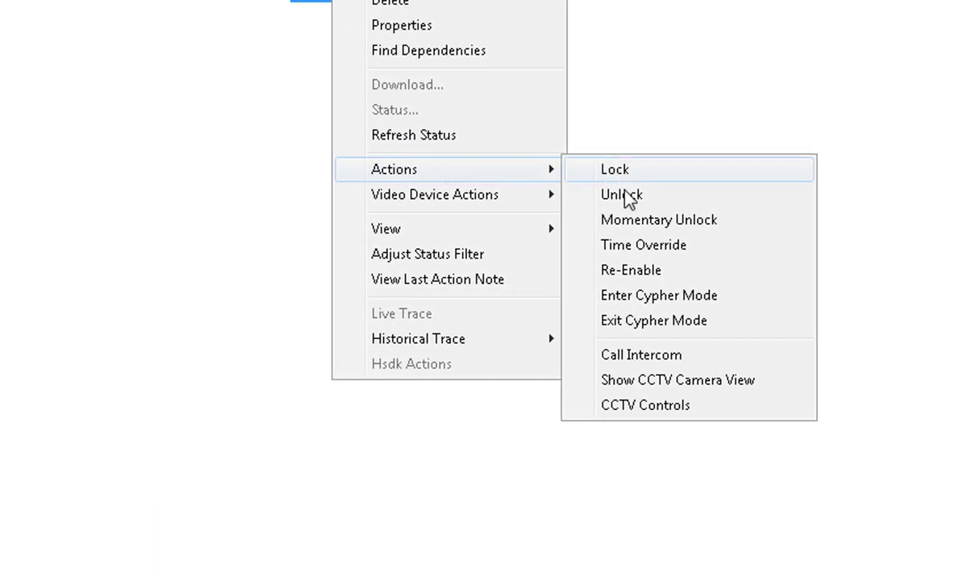
Step: Bring up a fresh PW6K Reader 0 Re-Enable form with empty card number and note
left_click(652, 274)
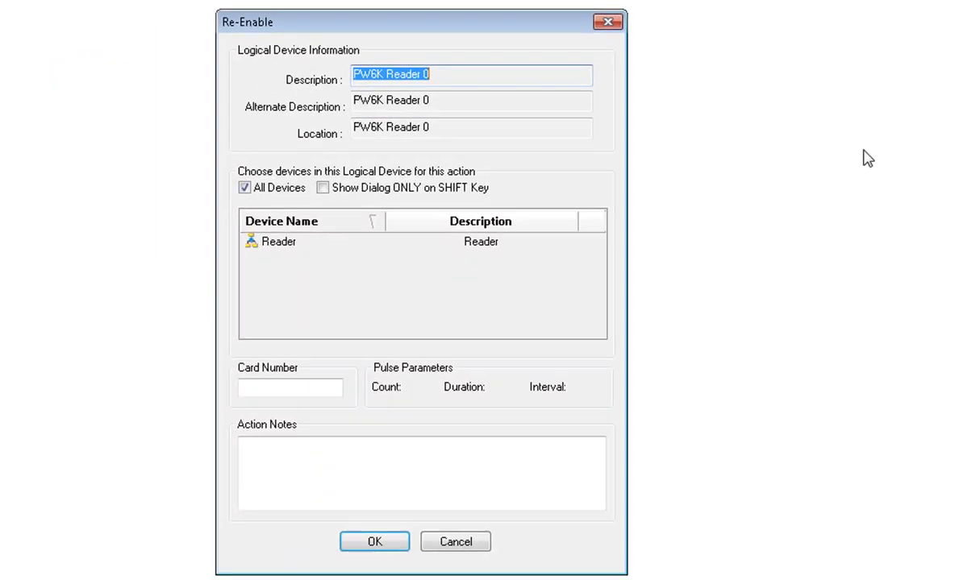